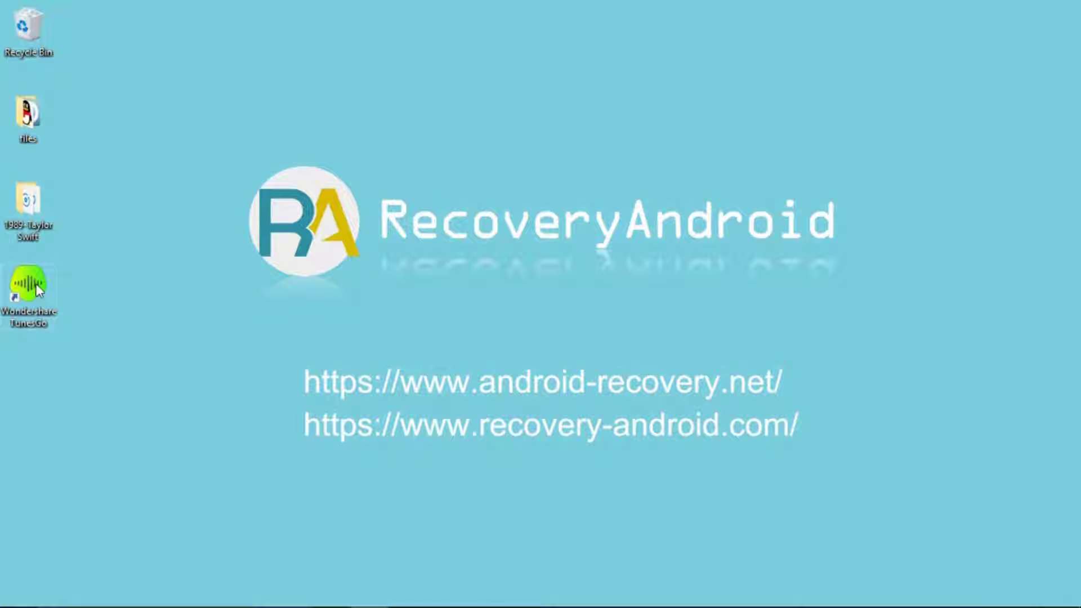
# Launch Wondershare TunesGo from its desktop shortcut
pyautogui.doubleClick(36, 282)
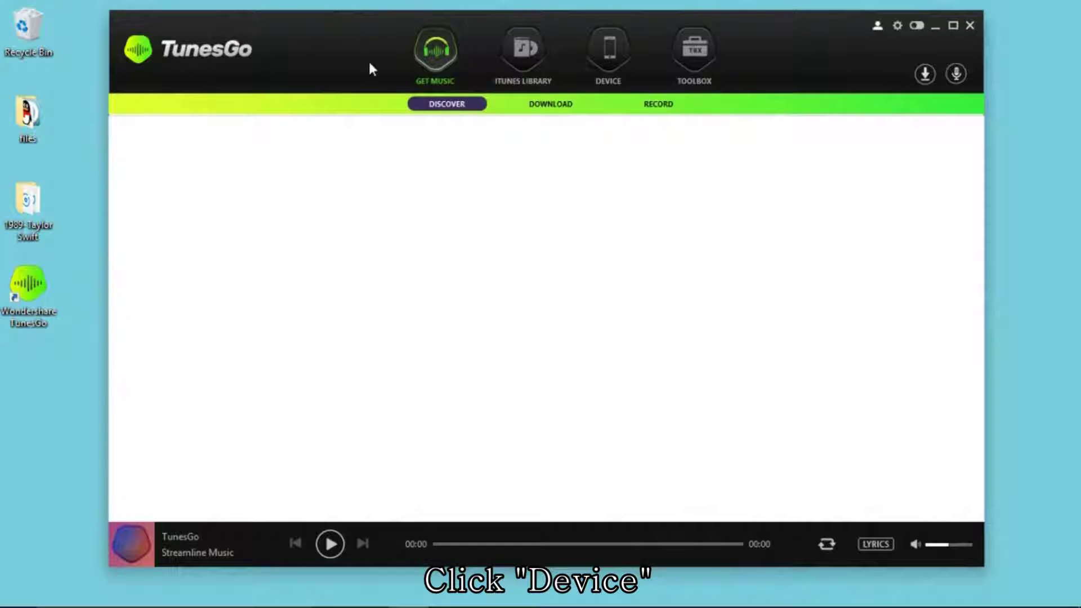
# Switch TunesGo to the Device page to view the connected iPhone
pyautogui.click(589, 49)
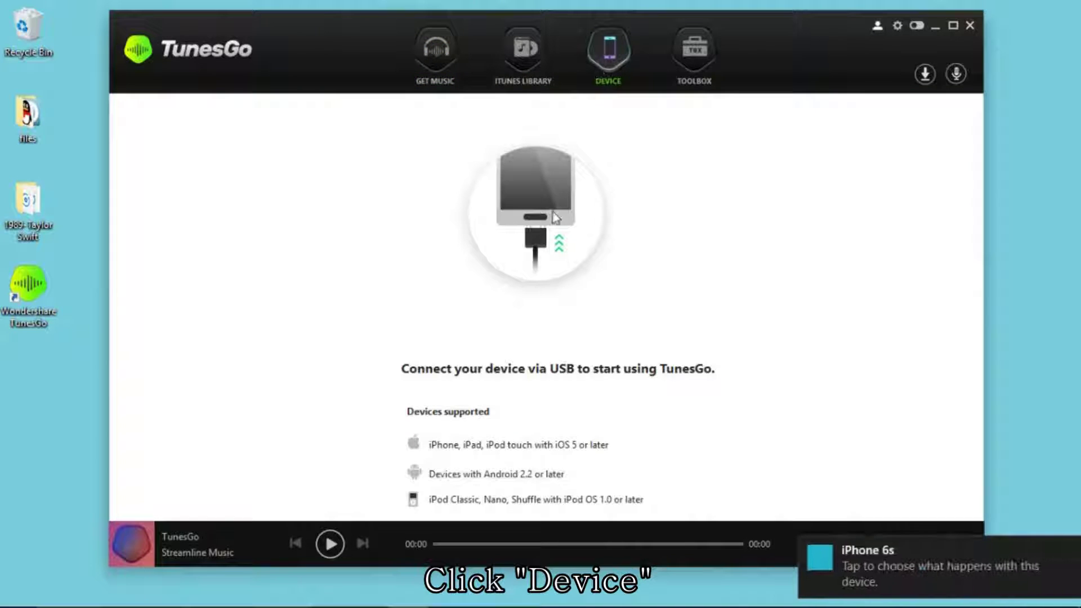